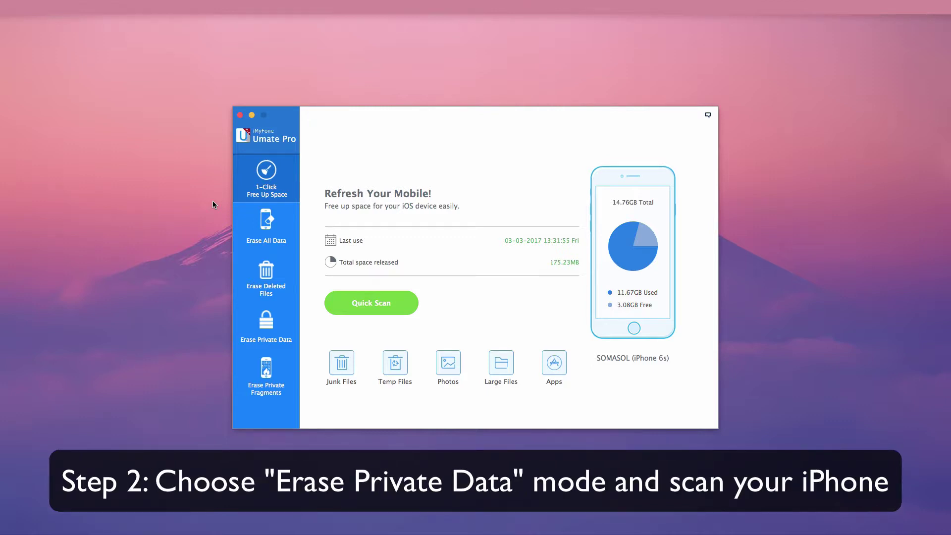
# Scan the iPhone under Erase Private Data and select all 16 call history entries
pyautogui.click(265, 324)
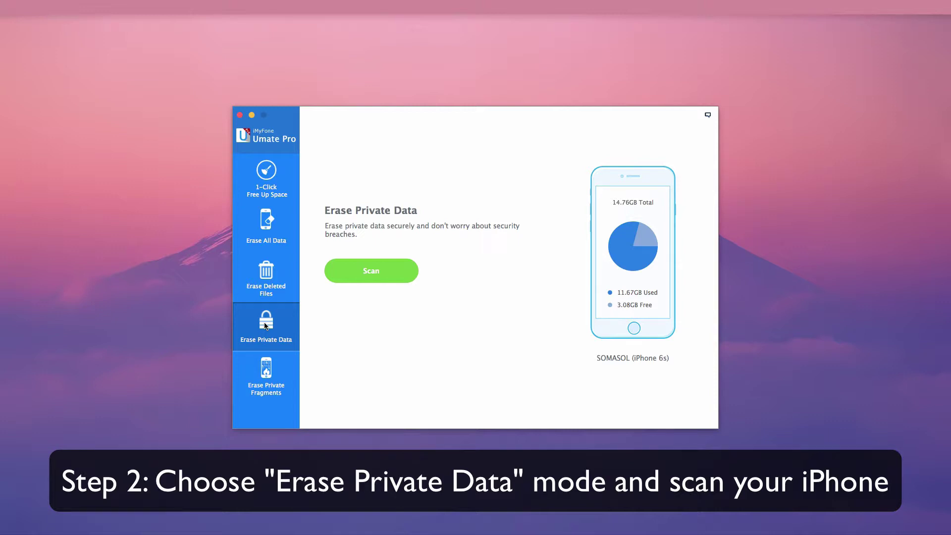
pyautogui.click(373, 272)
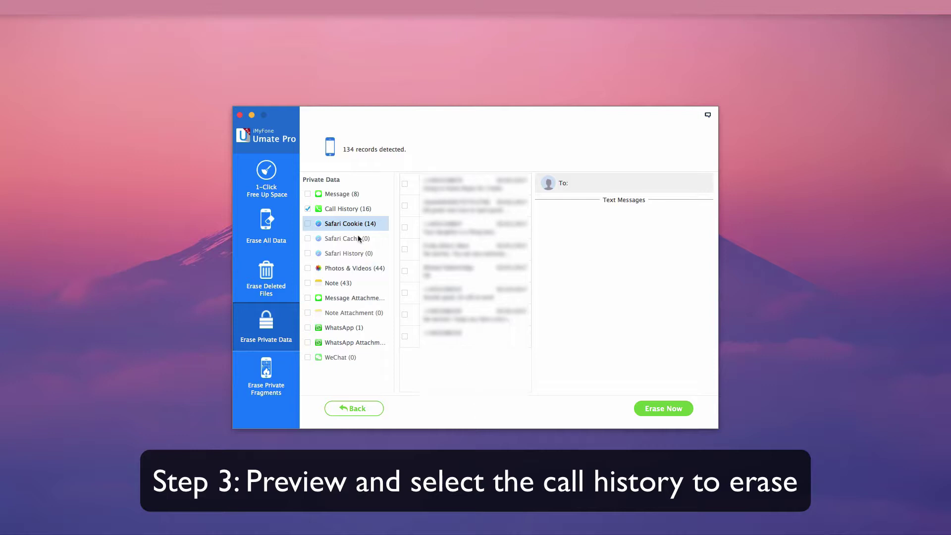
pyautogui.click(350, 208)
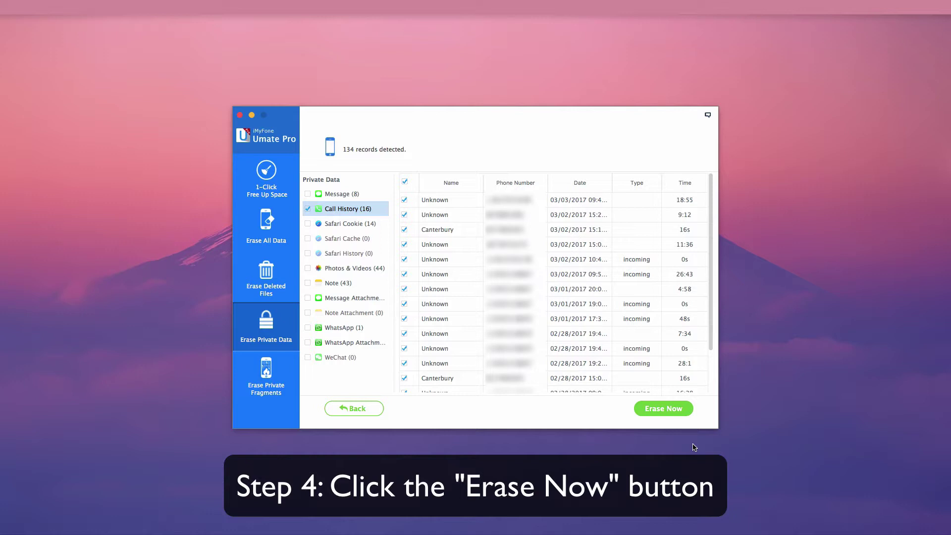
# Erase the 16 call history entries after the 'delete' confirmation, then dismiss the completion message
pyautogui.click(677, 407)
pyautogui.write('de')
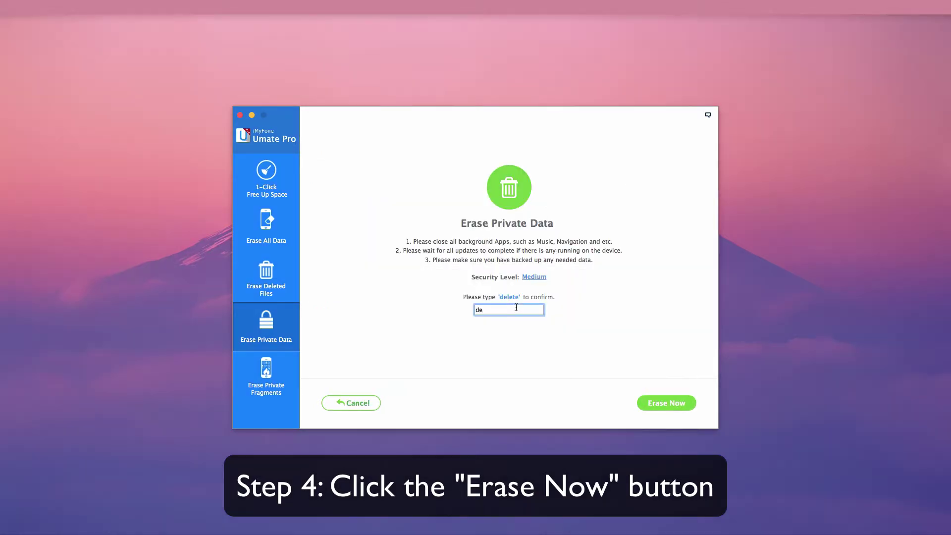
pyautogui.write('lete')
pyautogui.click(668, 404)
pyautogui.click(513, 304)
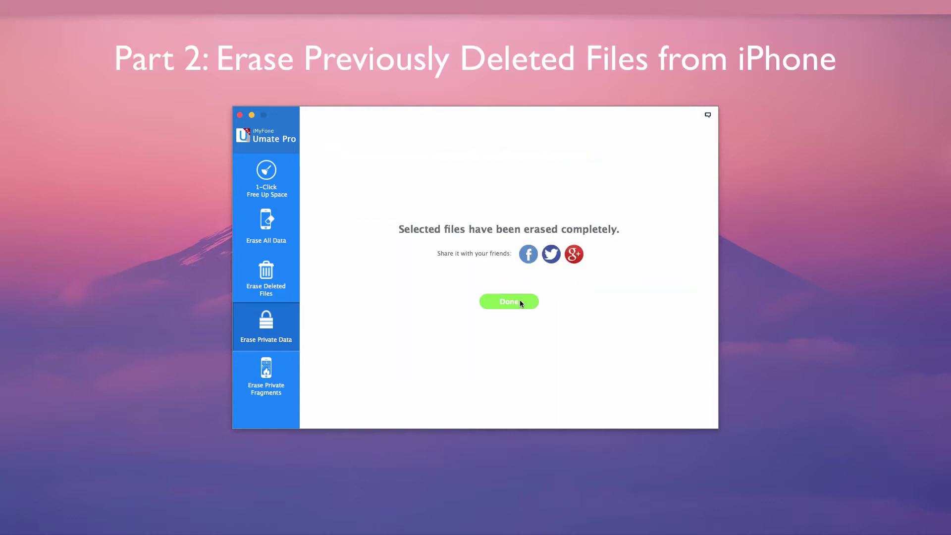
pyautogui.click(521, 303)
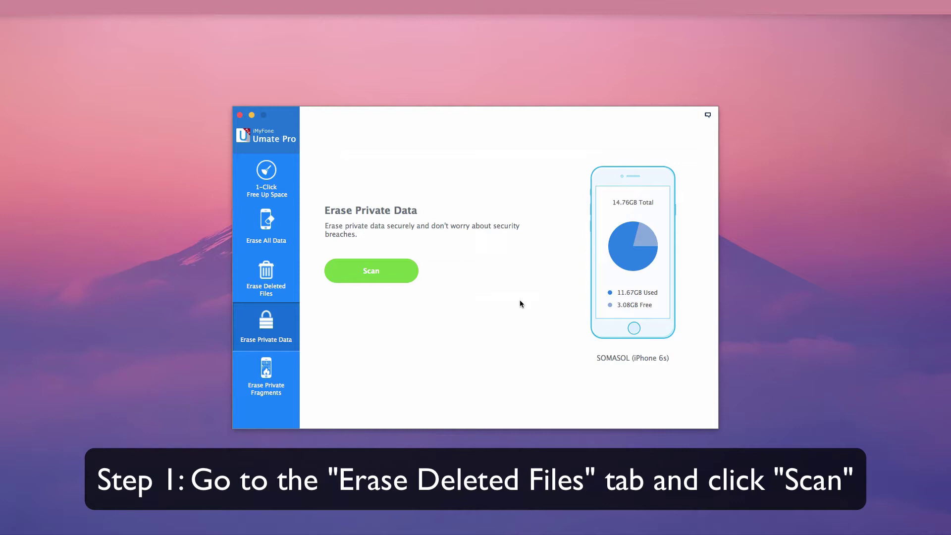
# Run an Erase Deleted Files scan of the iPhone, finding 230 records
pyautogui.click(260, 284)
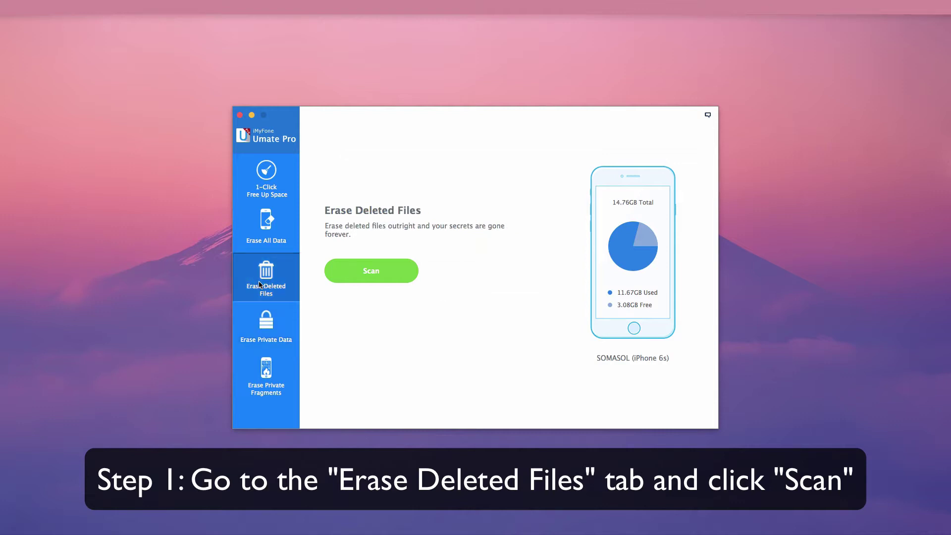
pyautogui.click(358, 274)
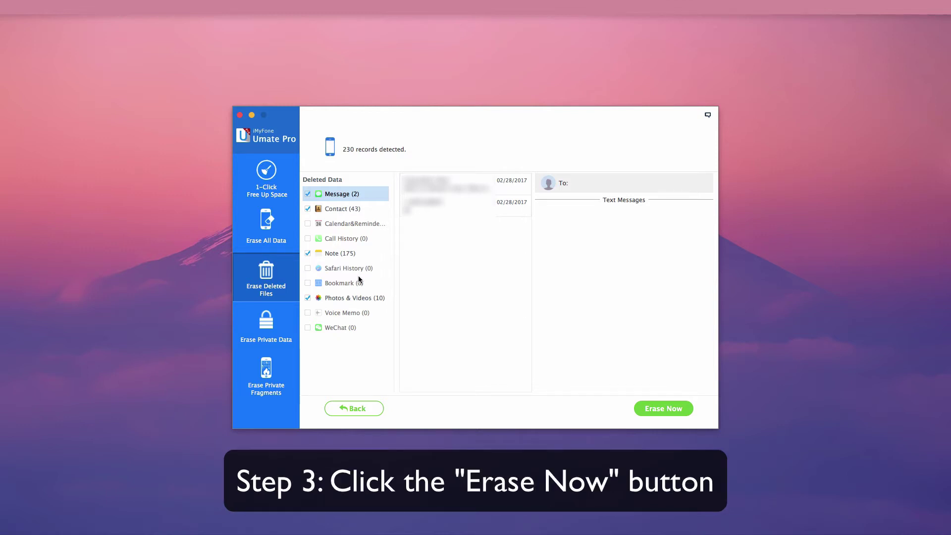
# Erase the deleted messages, contacts, notes and photos & videos, confirming with 'delete'
pyautogui.click(669, 411)
pyautogui.write('delete')
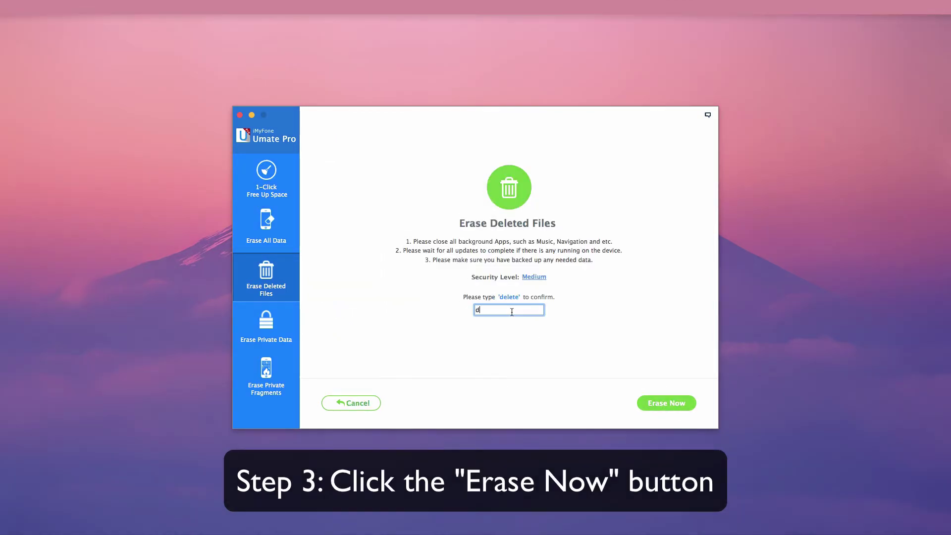
pyautogui.click(661, 403)
pyautogui.click(515, 304)
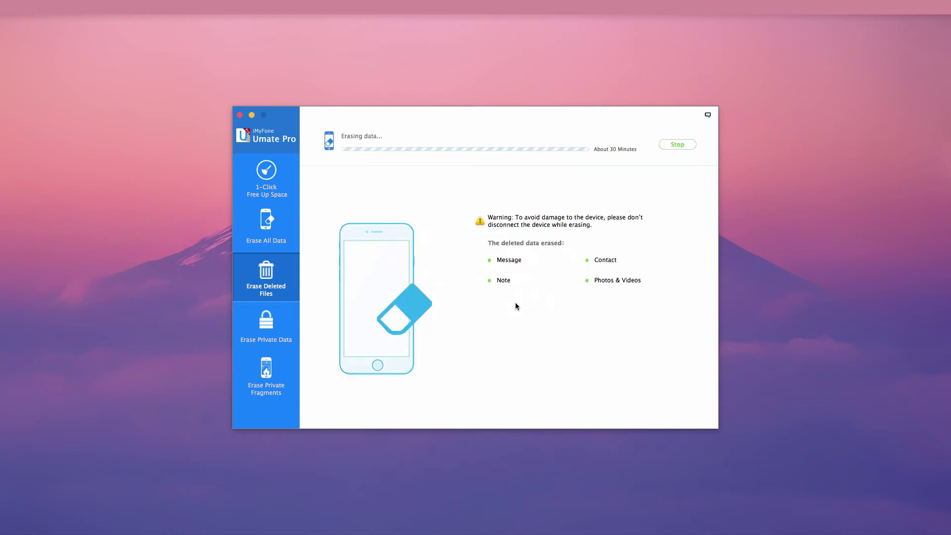